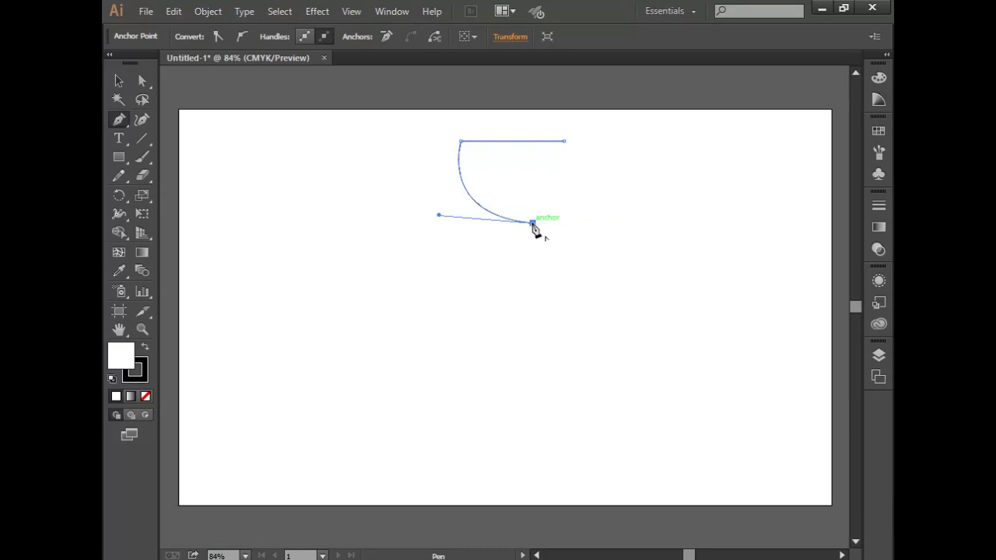
Step: Complete the goblet's open half profile with a straight vertical stem, a slanted foot and a horizontal base line
{"action": "left_click", "coordinate": [533, 307]}
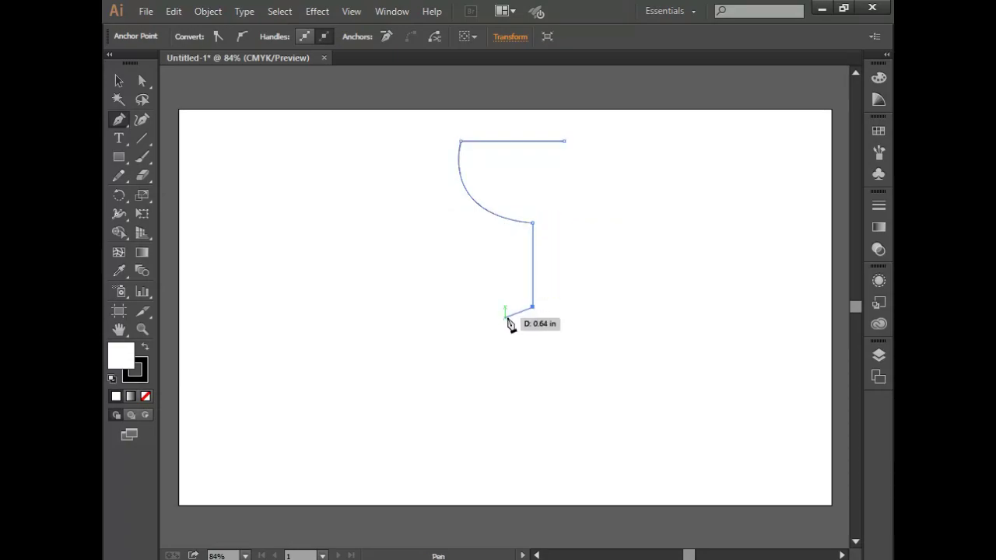
{"action": "left_click", "coordinate": [504, 317]}
{"action": "left_click", "coordinate": [562, 318]}
Step: Revolve the goblet profile 360° around its right edge with the 3D Revolve effect and preview turned on
{"action": "left_click", "coordinate": [118, 80]}
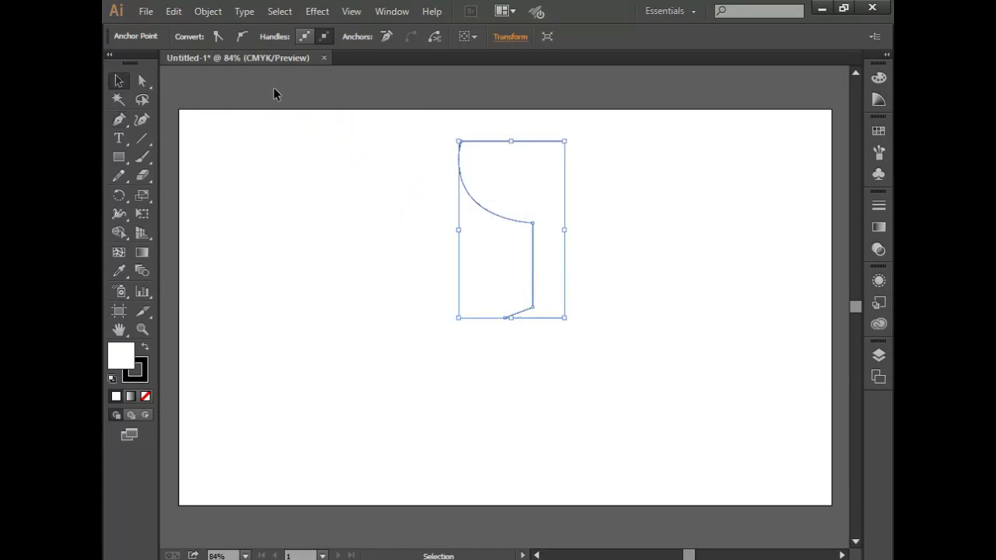
{"action": "left_click", "coordinate": [331, 19]}
{"action": "mouse_move", "coordinate": [436, 99]}
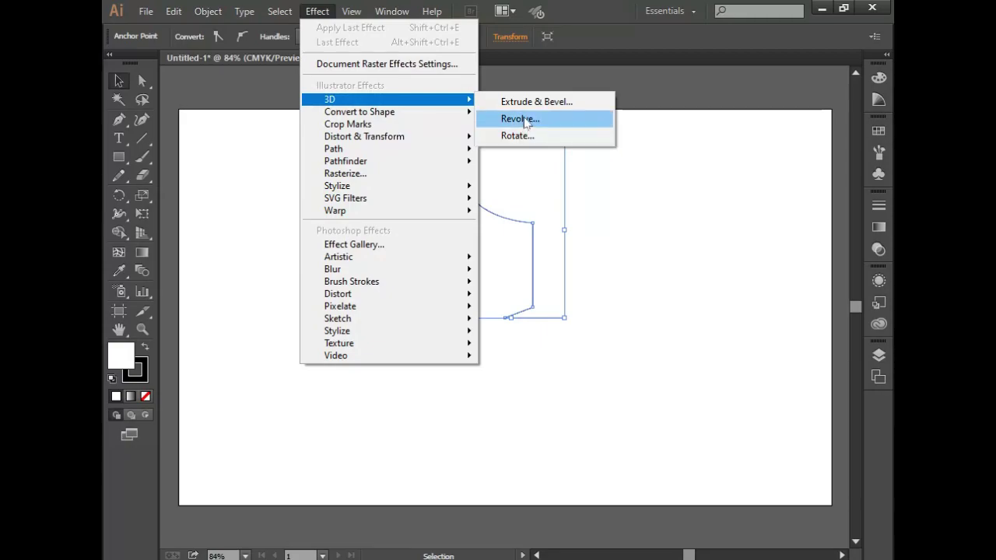
{"action": "left_click", "coordinate": [520, 119]}
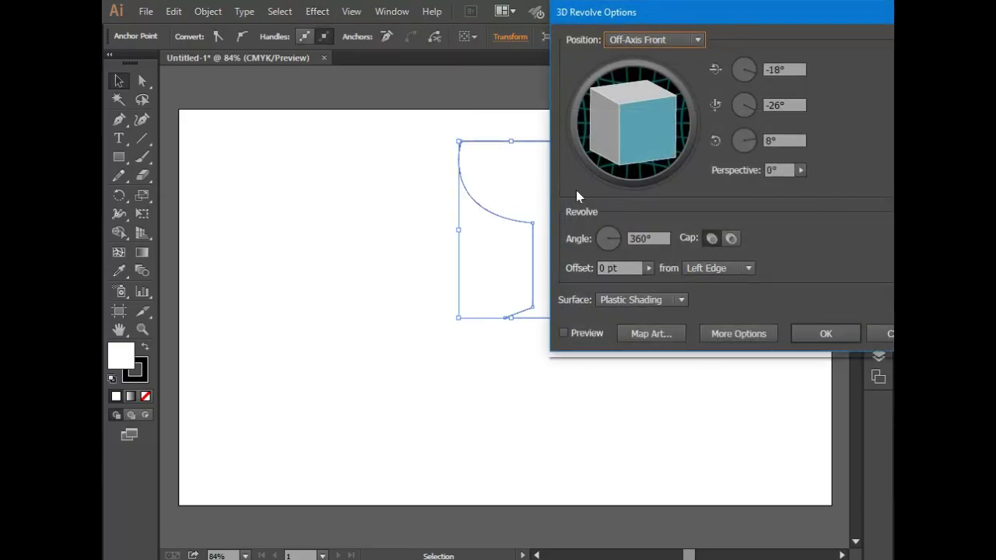
{"action": "left_click", "coordinate": [735, 263]}
{"action": "left_click", "coordinate": [714, 291]}
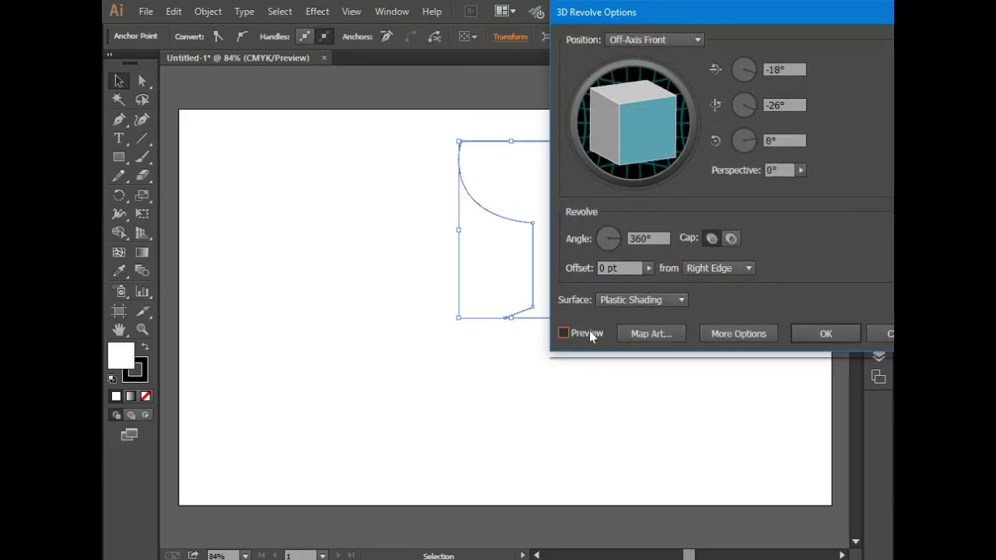
{"action": "key", "text": "alt+p"}
{"action": "left_click_drag", "start_coordinate": [698, 31], "coordinate": [632, 26]}
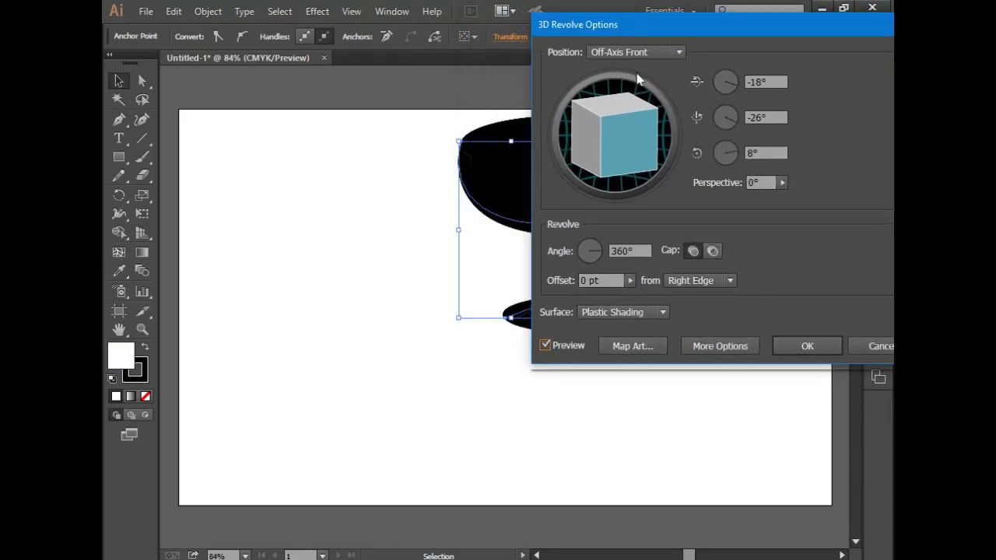
{"action": "left_click", "coordinate": [781, 347]}
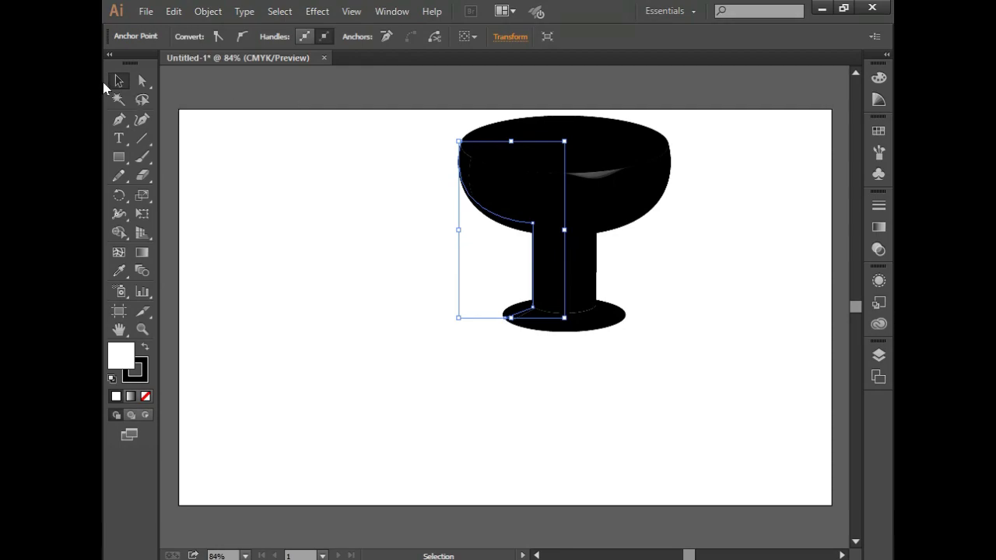
Step: Move the revolved goblet toward the artboard's centre and change its stroke colour to light blue
{"action": "key", "text": "v"}
{"action": "left_click_drag", "start_coordinate": [628, 163], "coordinate": [522, 245]}
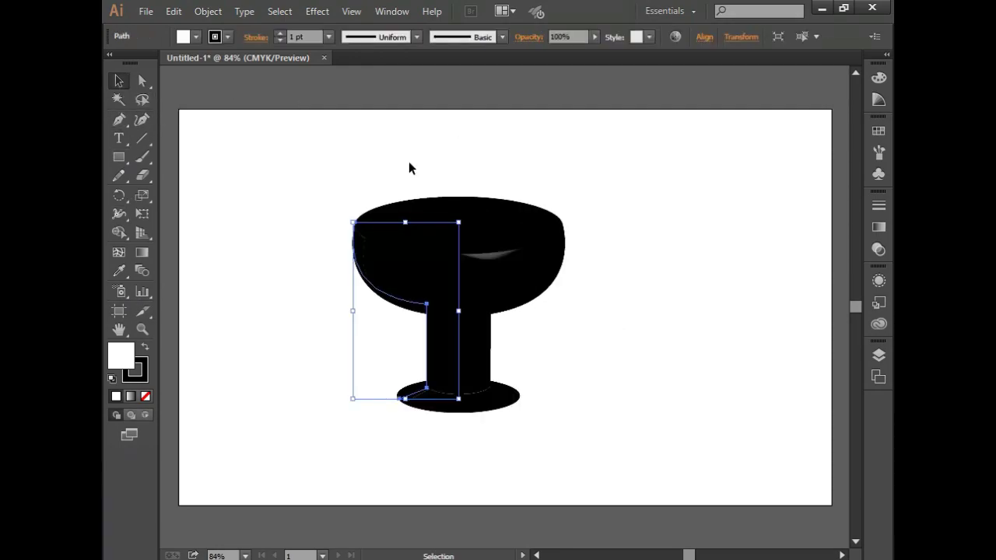
{"action": "left_click", "coordinate": [196, 37]}
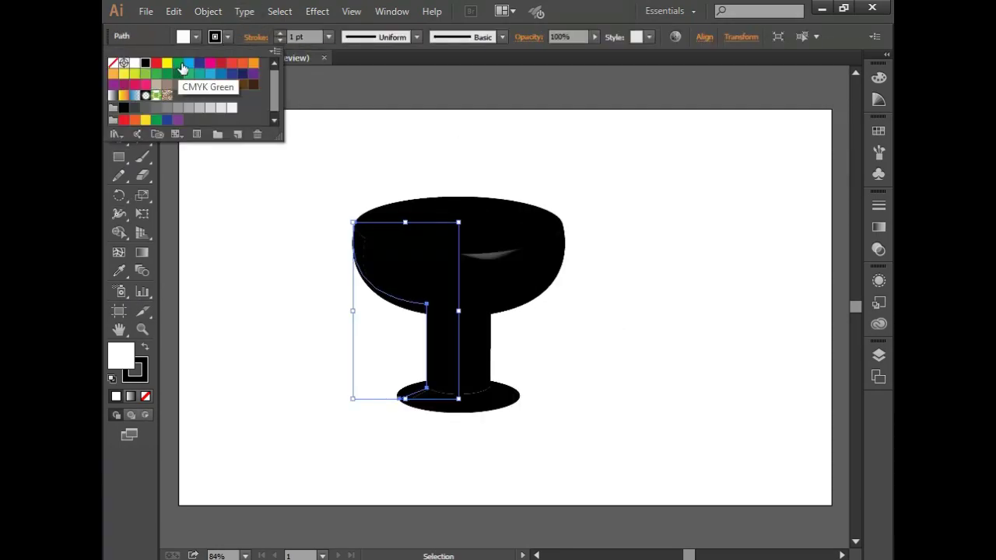
{"action": "left_click", "coordinate": [189, 64]}
{"action": "left_click", "coordinate": [357, 76]}
Step: Lower the anchor point at the centre of the goblet's rim line to hollow out the bowl
{"action": "left_click", "coordinate": [144, 80]}
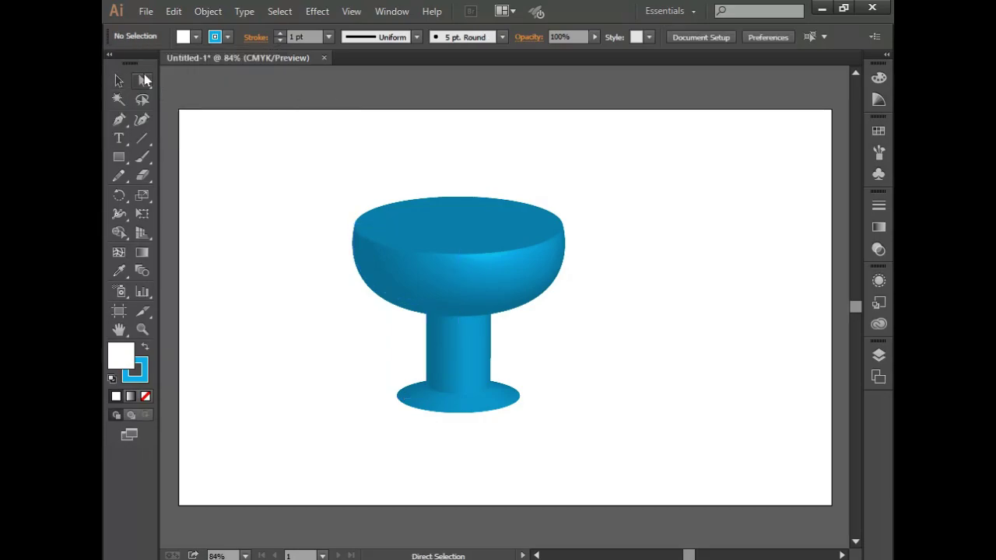
{"action": "left_click", "coordinate": [458, 225]}
{"action": "left_click_drag", "start_coordinate": [460, 227], "coordinate": [458, 309]}
{"action": "left_click", "coordinate": [119, 82]}
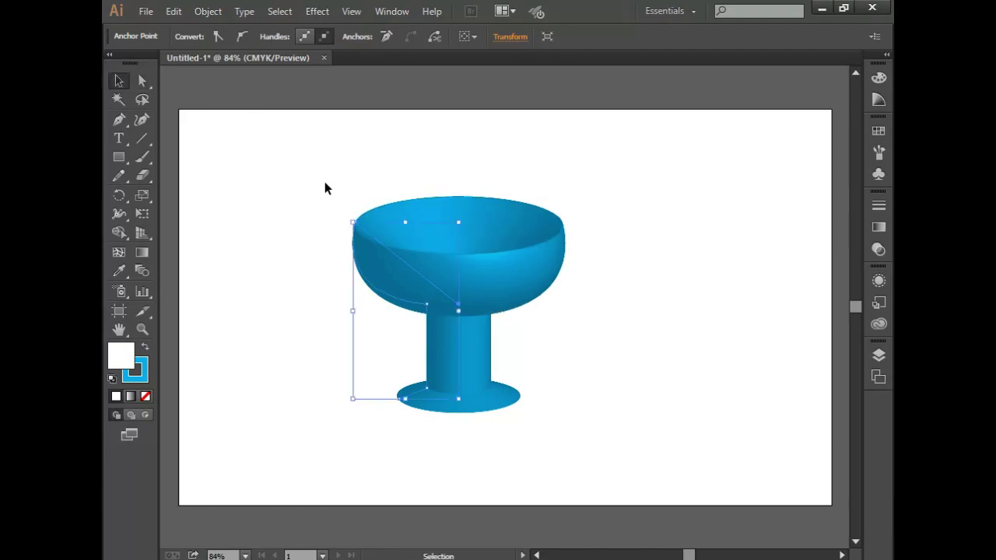
Step: Round the goblet profile's corners at the stem, about 0.88 in below the bowl and 0.92 in above the foot
{"action": "left_click", "coordinate": [141, 80]}
{"action": "left_click", "coordinate": [430, 304]}
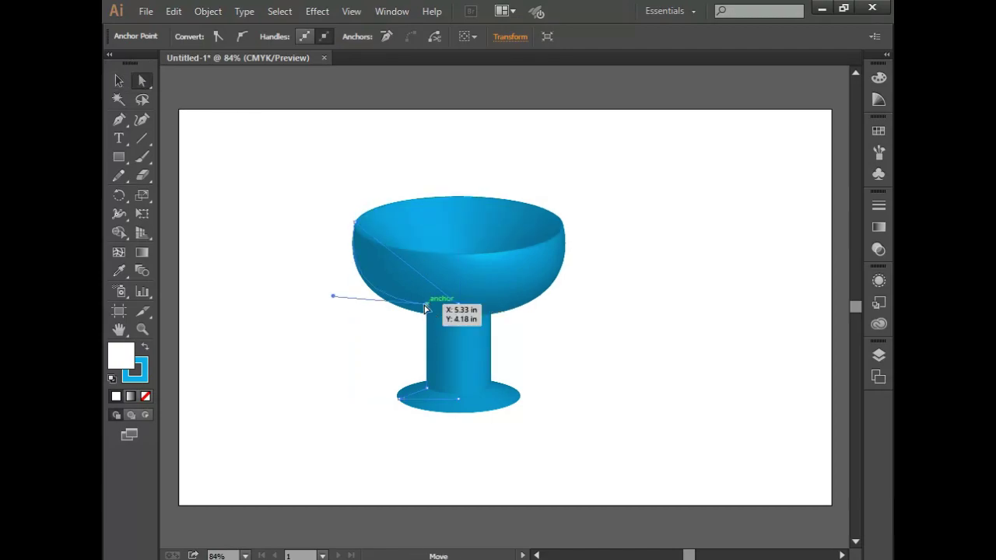
{"action": "left_click_drag", "start_coordinate": [418, 318], "coordinate": [392, 348]}
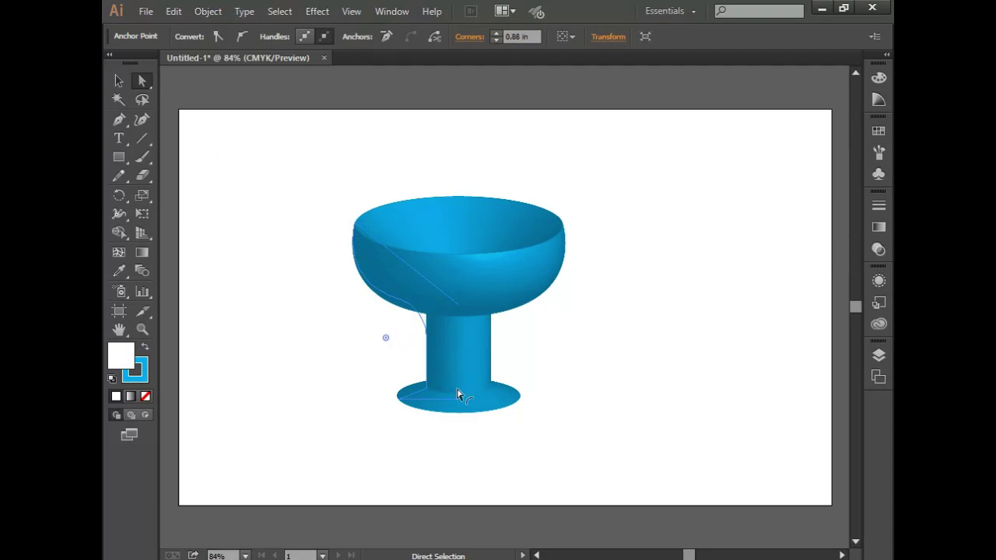
{"action": "left_click", "coordinate": [426, 387]}
{"action": "left_click_drag", "start_coordinate": [417, 384], "coordinate": [384, 340]}
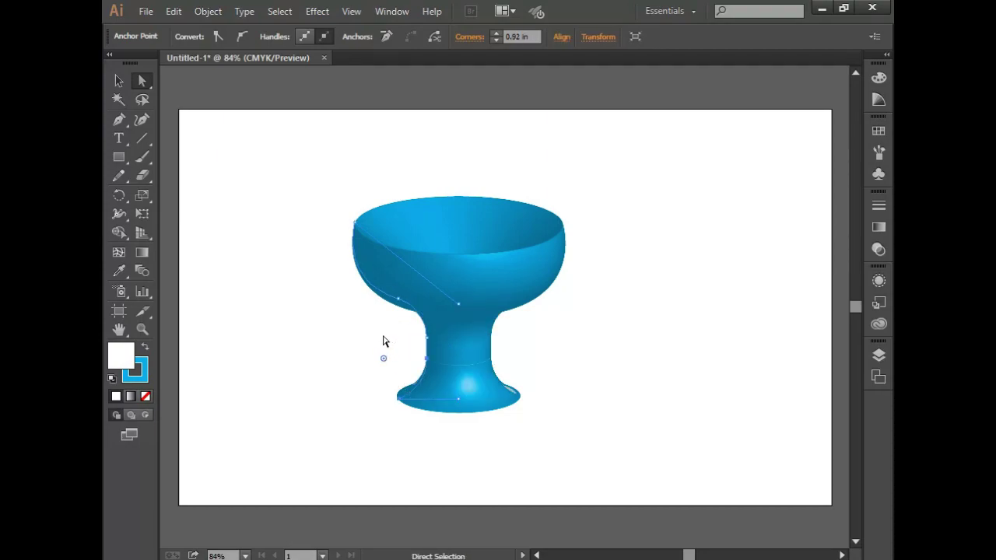
Step: Scale the goblet down to about half its size and place it in the artboard's upper-left corner
{"action": "left_click", "coordinate": [119, 81]}
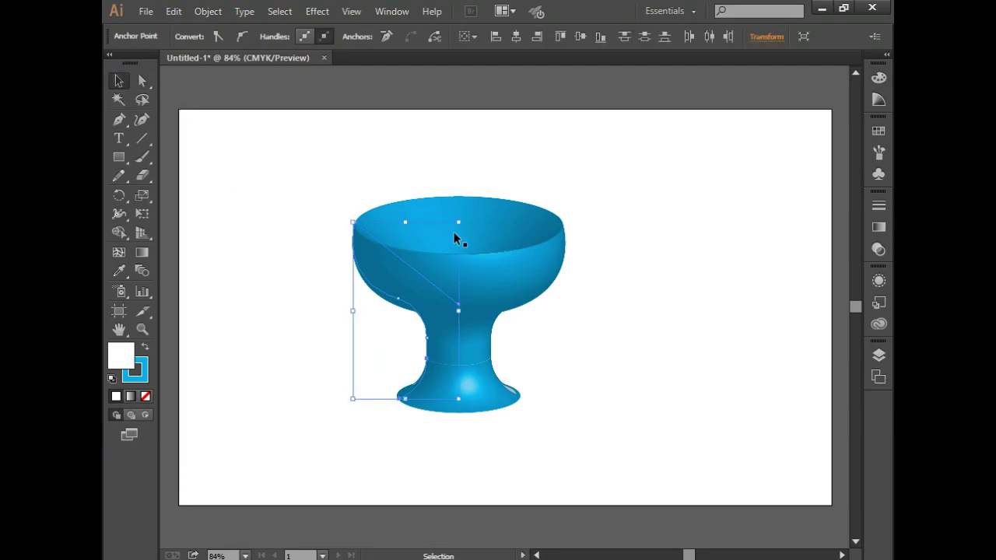
{"action": "left_click_drag", "start_coordinate": [458, 225], "coordinate": [230, 145]}
Step: Draw a second open half profile with the Pen tool: horizontal rim, straight slanted bowl, vertical stem, slanted foot and base line
{"action": "left_click", "coordinate": [119, 121]}
{"action": "left_click", "coordinate": [631, 165]}
{"action": "left_click", "coordinate": [509, 165], "text": "shift"}
{"action": "left_click", "coordinate": [601, 246]}
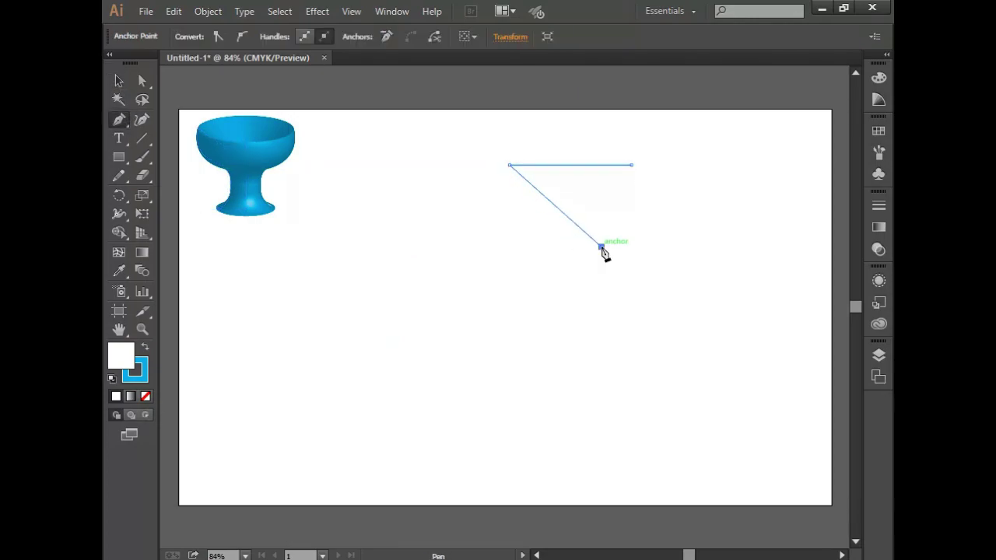
{"action": "left_click_drag", "start_coordinate": [601, 247], "coordinate": [608, 312]}
{"action": "left_click", "coordinate": [600, 308]}
{"action": "left_click", "coordinate": [586, 315]}
{"action": "left_click", "coordinate": [630, 315]}
Step: Revolve the conical glass profile 360° around its right edge with the 3D Revolve effect
{"action": "left_click", "coordinate": [118, 81]}
{"action": "left_click", "coordinate": [315, 11]}
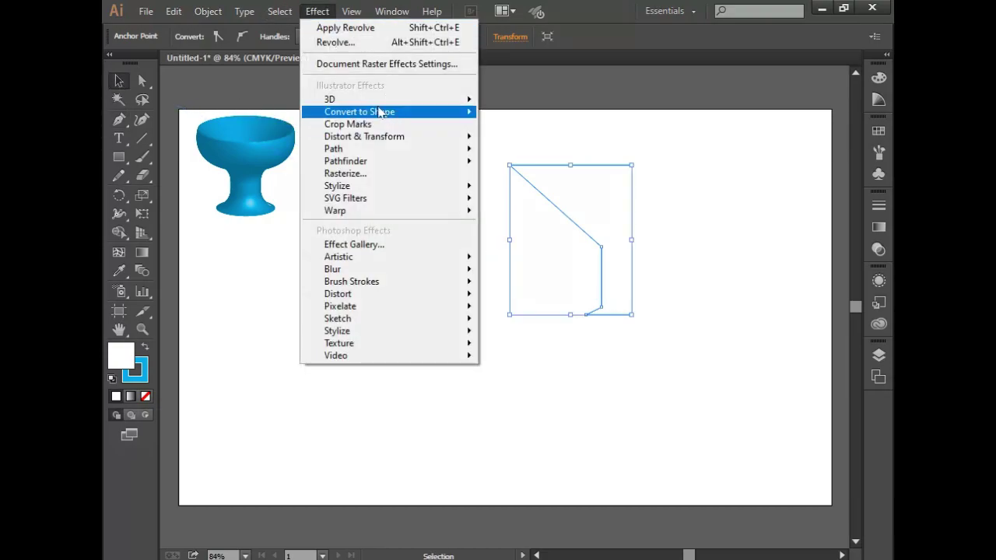
{"action": "mouse_move", "coordinate": [381, 99]}
{"action": "left_click", "coordinate": [545, 121]}
{"action": "left_click", "coordinate": [716, 280]}
{"action": "left_click", "coordinate": [689, 313]}
{"action": "left_click", "coordinate": [579, 346]}
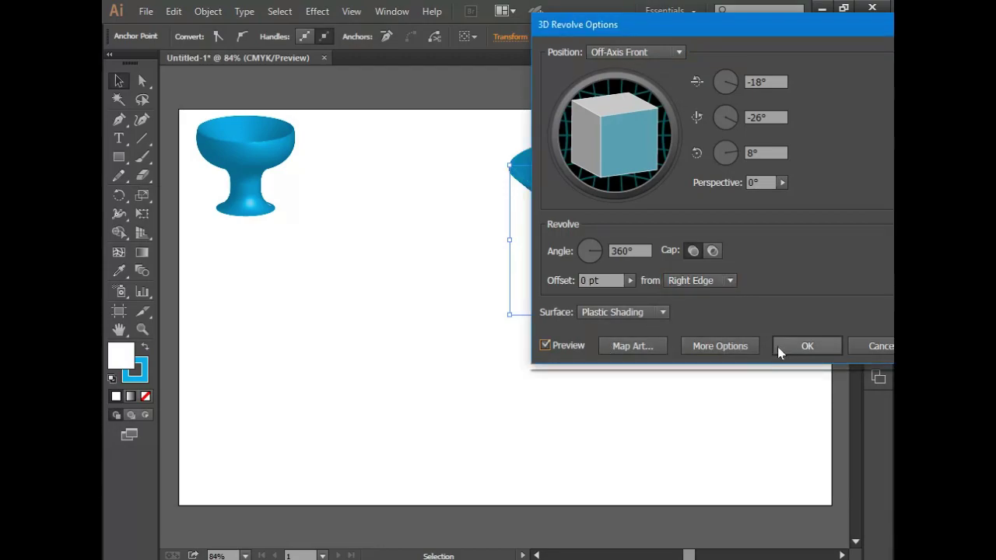
{"action": "left_click", "coordinate": [787, 345]}
Step: Lower the rim line's centre anchor point to the bottom of the conical bowl to hollow out the glass
{"action": "left_click", "coordinate": [140, 83]}
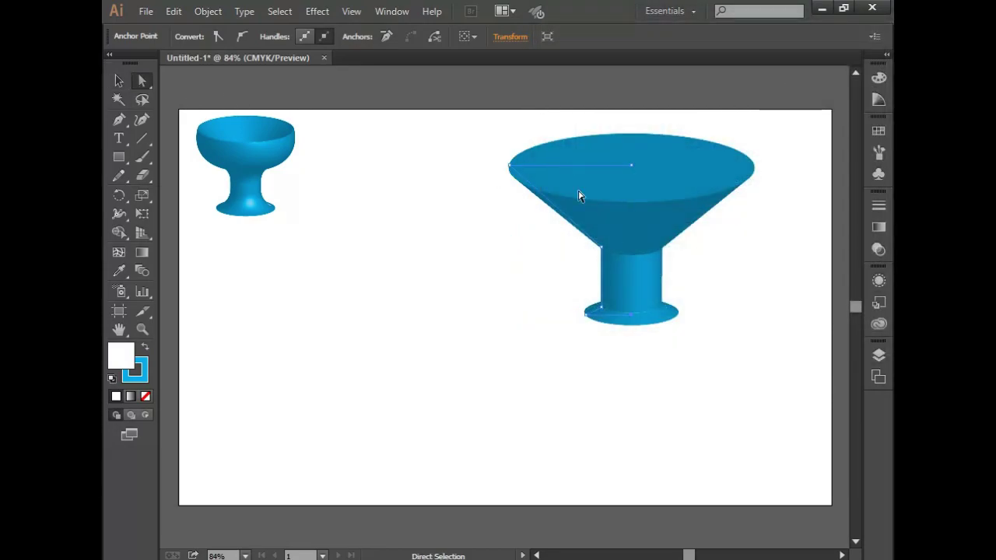
{"action": "left_click_drag", "start_coordinate": [638, 166], "coordinate": [591, 168]}
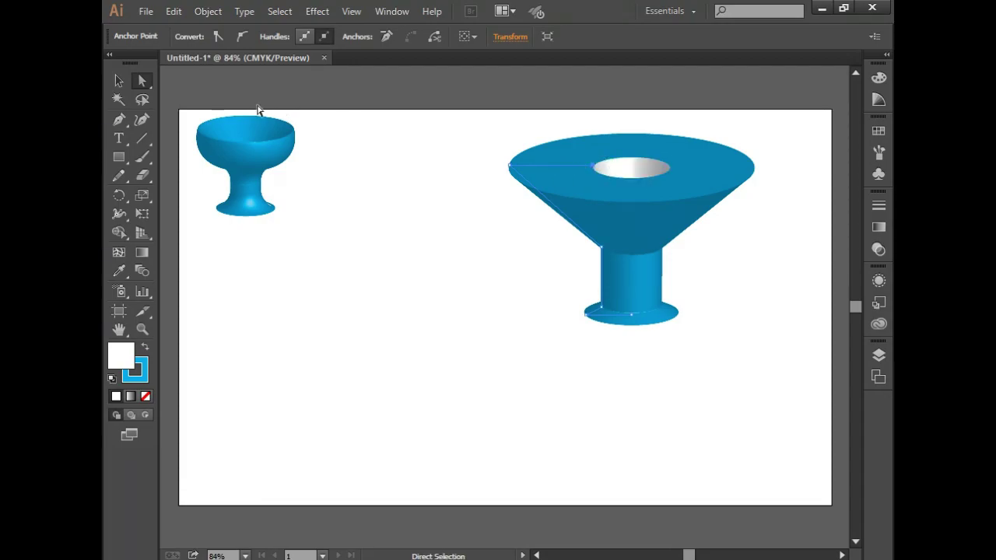
{"action": "key", "text": "ctrl+z"}
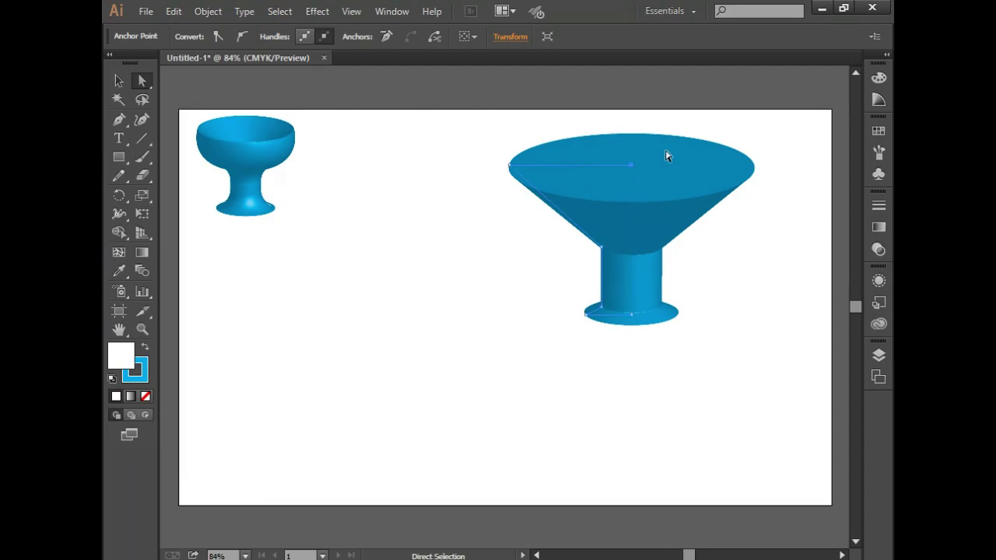
{"action": "left_click_drag", "start_coordinate": [634, 162], "coordinate": [632, 243]}
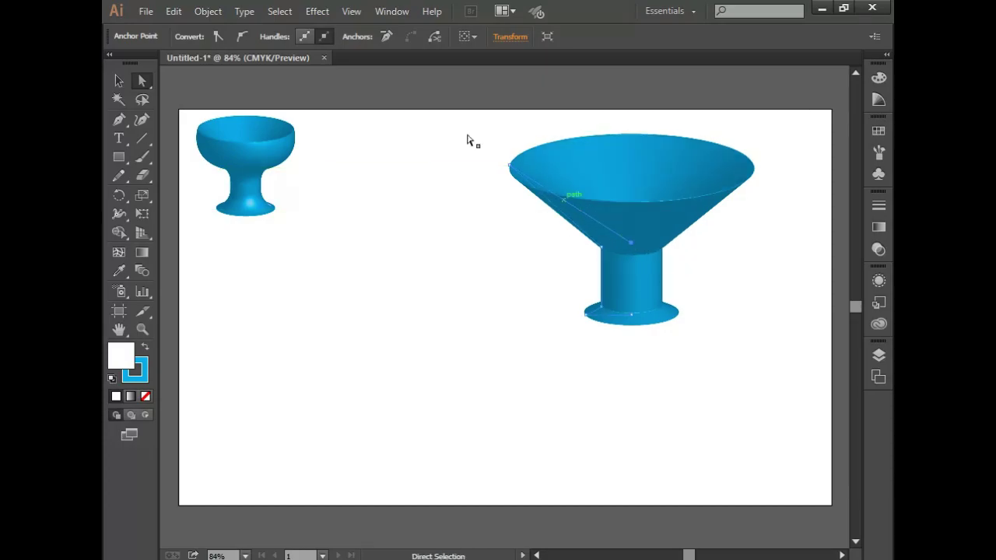
Step: Narrow the conical glass to about two thirds of its width, keeping its height, and deselect it
{"action": "key", "text": "ctrl"}
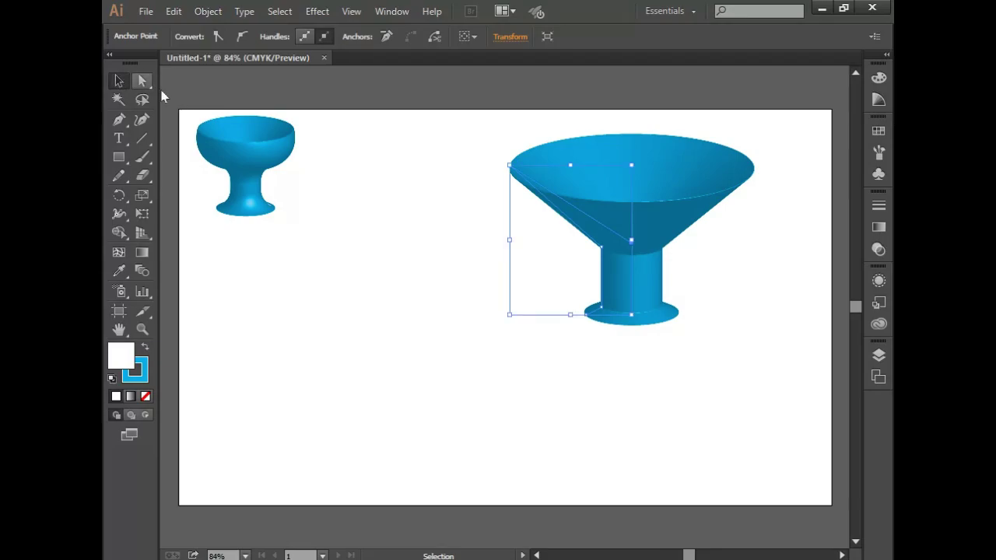
{"action": "left_click_drag", "start_coordinate": [632, 241], "coordinate": [590, 239]}
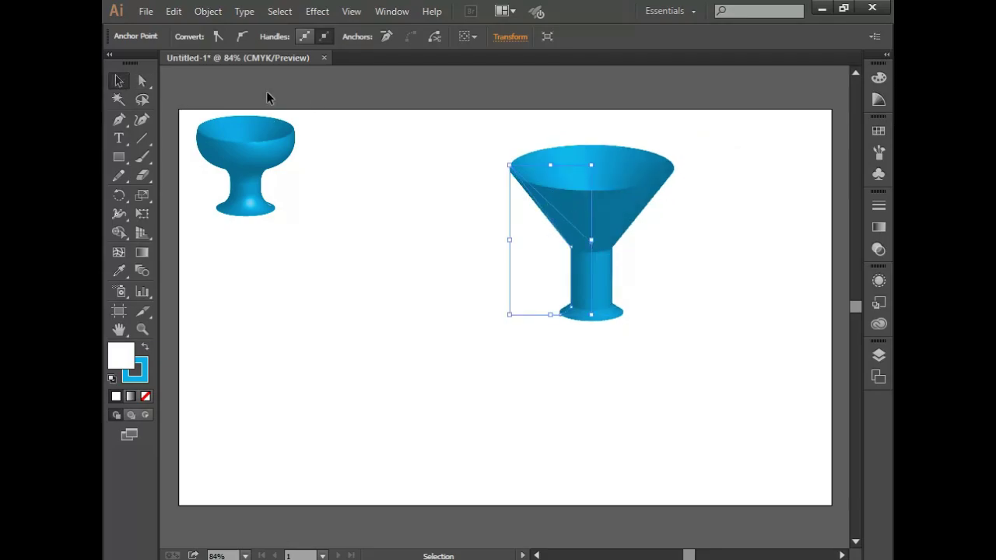
{"action": "left_click", "coordinate": [117, 83]}
{"action": "left_click", "coordinate": [451, 195]}
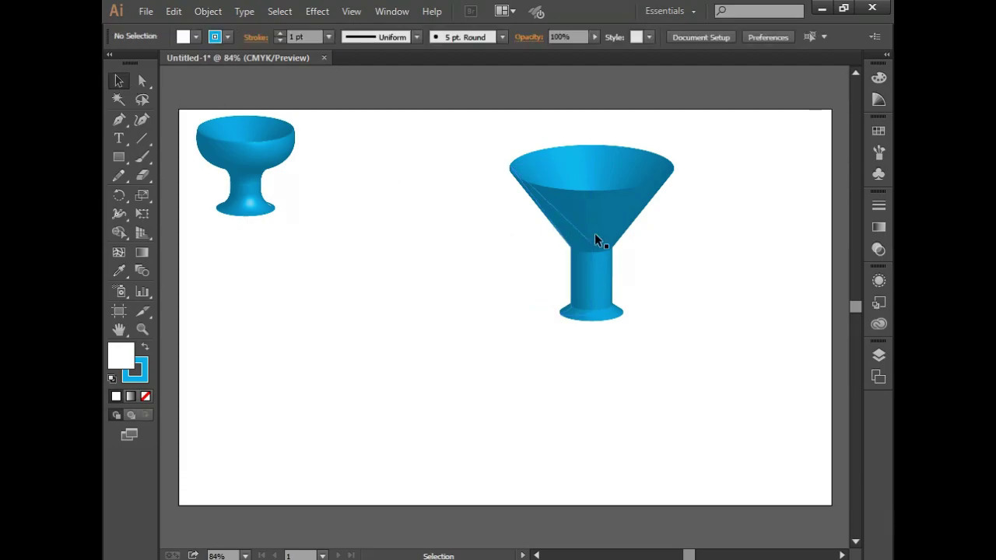
Step: Round the conical glass profile's corners at the top and bottom of the stem, the lower one to about 0.53 in
{"action": "left_click", "coordinate": [583, 234]}
{"action": "left_click", "coordinate": [142, 82]}
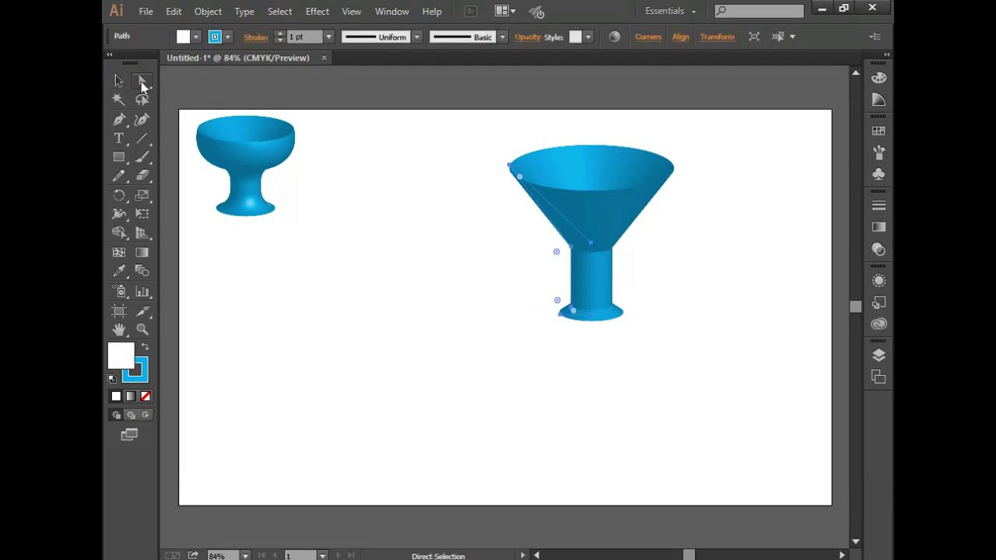
{"action": "left_click", "coordinate": [572, 246]}
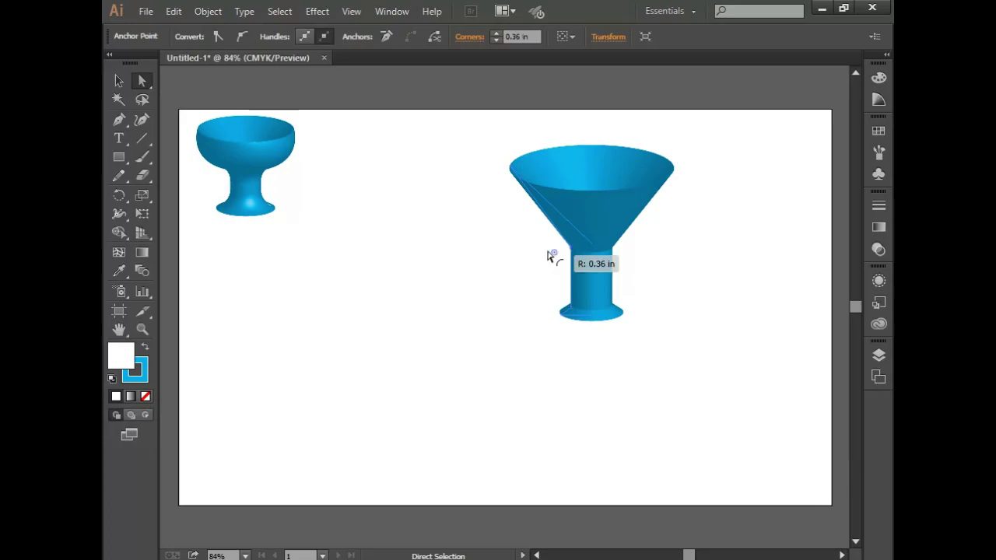
{"action": "left_click", "coordinate": [572, 306]}
{"action": "left_click_drag", "start_coordinate": [560, 300], "coordinate": [493, 256]}
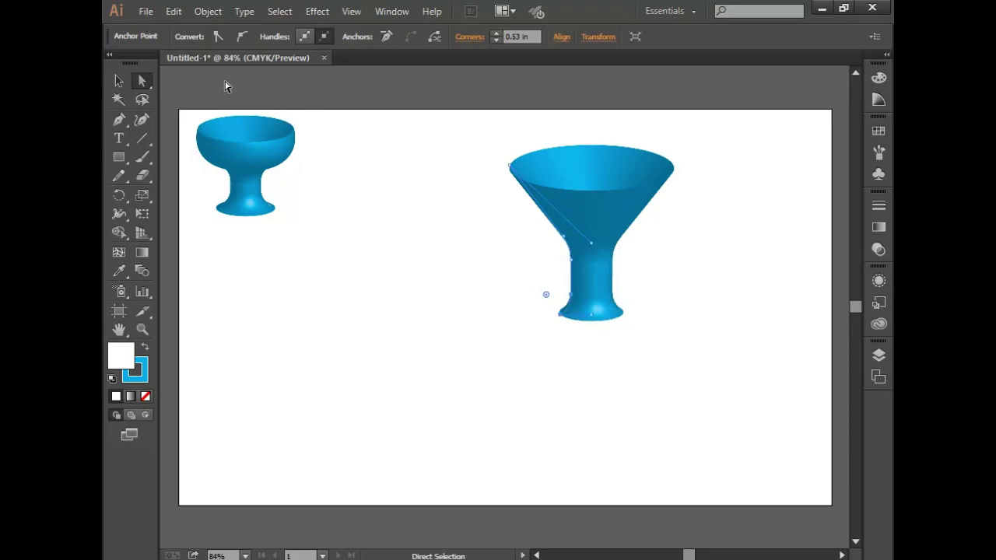
Step: Scale the conical glass down and place it directly below the small goblet, leaving nothing selected
{"action": "left_click", "coordinate": [119, 82]}
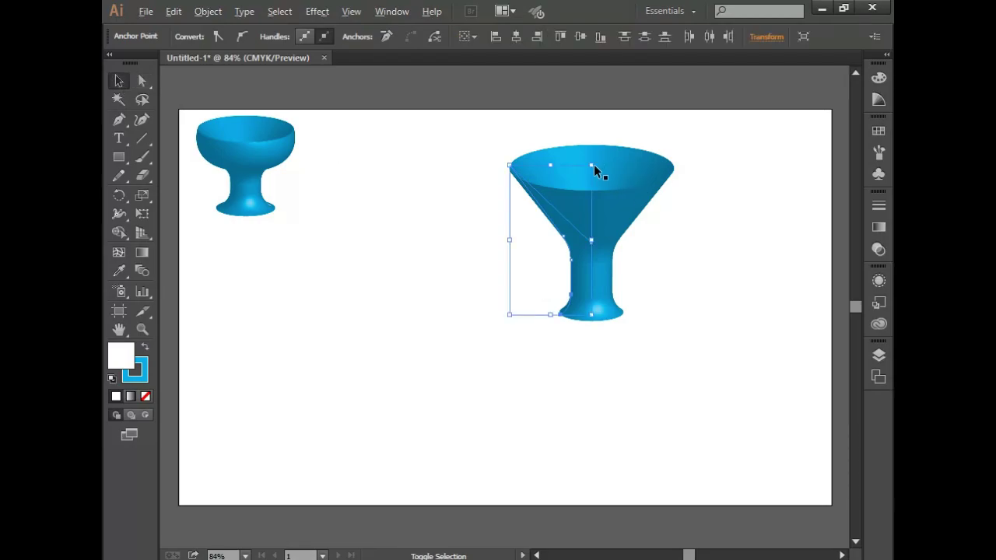
{"action": "left_click_drag", "start_coordinate": [594, 167], "coordinate": [571, 201]}
{"action": "left_click_drag", "start_coordinate": [560, 243], "coordinate": [229, 296]}
{"action": "left_click", "coordinate": [422, 267]}
Step: Draw an open cup half profile with the Pen tool: horizontal rim, straight side tapering inward and short horizontal base
{"action": "left_click", "coordinate": [119, 121]}
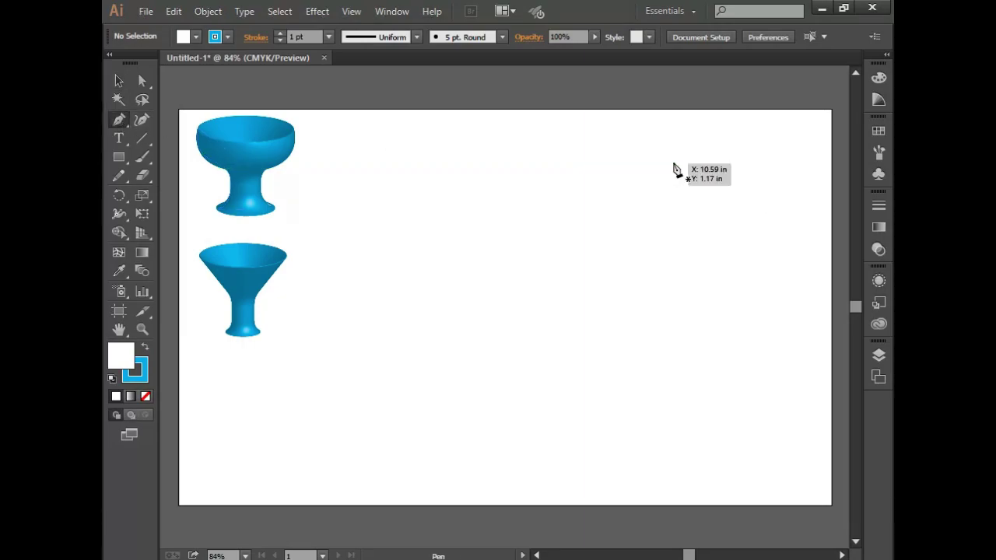
{"action": "left_click", "coordinate": [674, 163]}
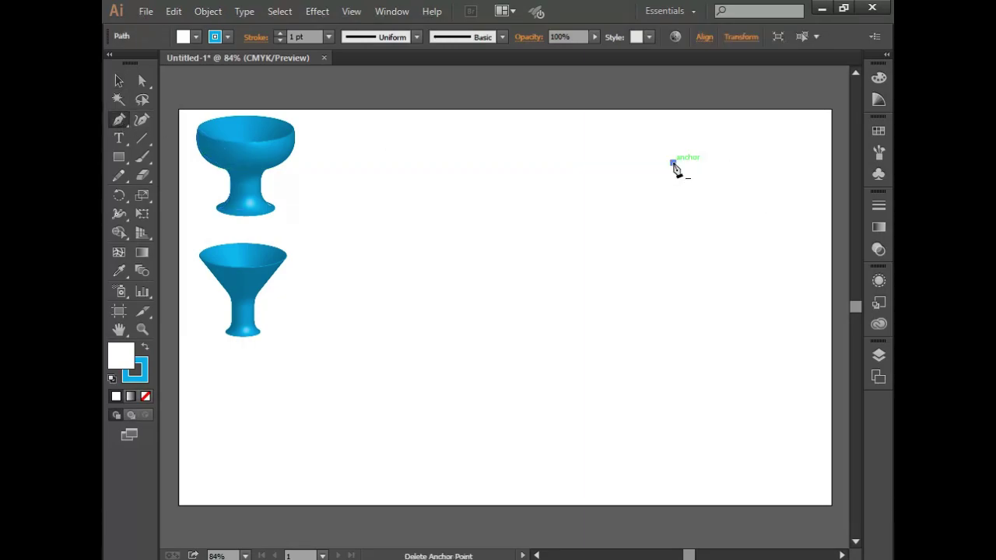
{"action": "left_click", "coordinate": [572, 163]}
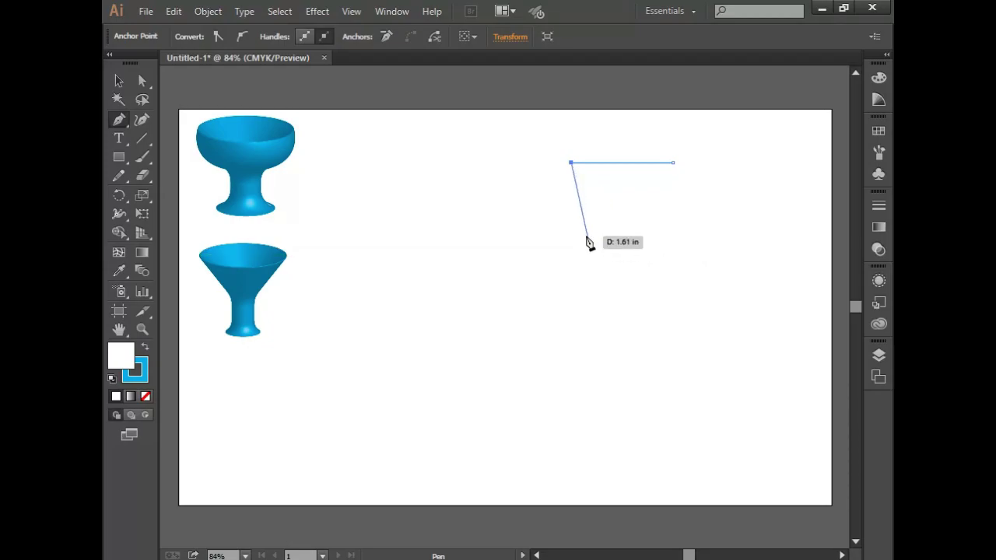
{"action": "left_click", "coordinate": [618, 294]}
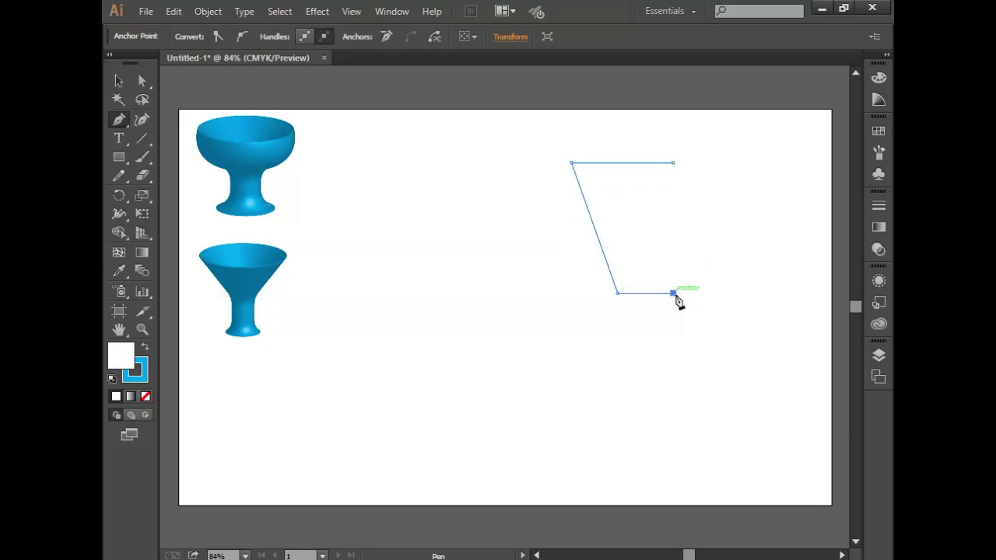
{"action": "left_click", "coordinate": [673, 293]}
{"action": "left_click", "coordinate": [118, 81]}
Step: Draw an open saucer half profile with the Pen tool below the cup profile: curved side, short vertical foot and horizontal base
{"action": "left_click", "coordinate": [118, 119]}
{"action": "left_click", "coordinate": [545, 294]}
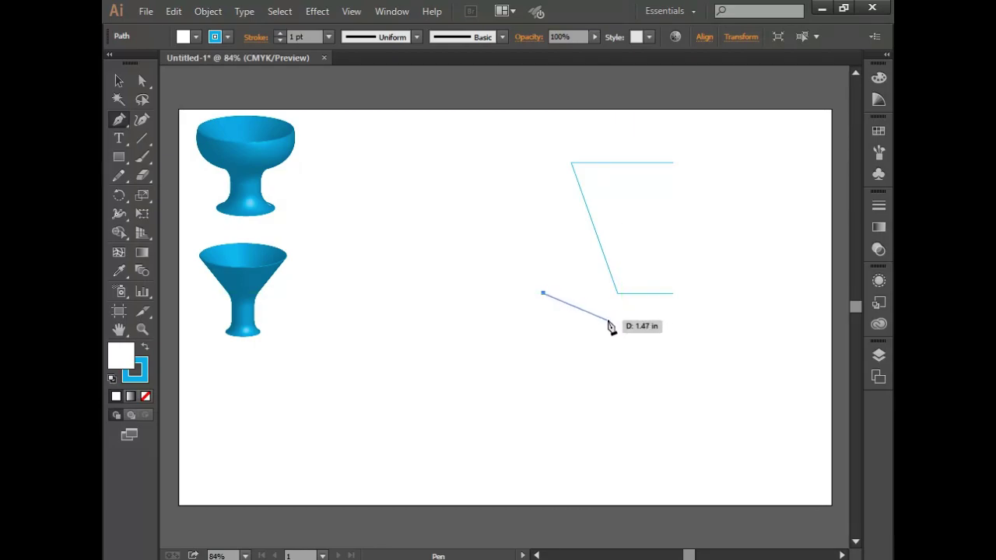
{"action": "left_click_drag", "start_coordinate": [617, 322], "coordinate": [674, 322]}
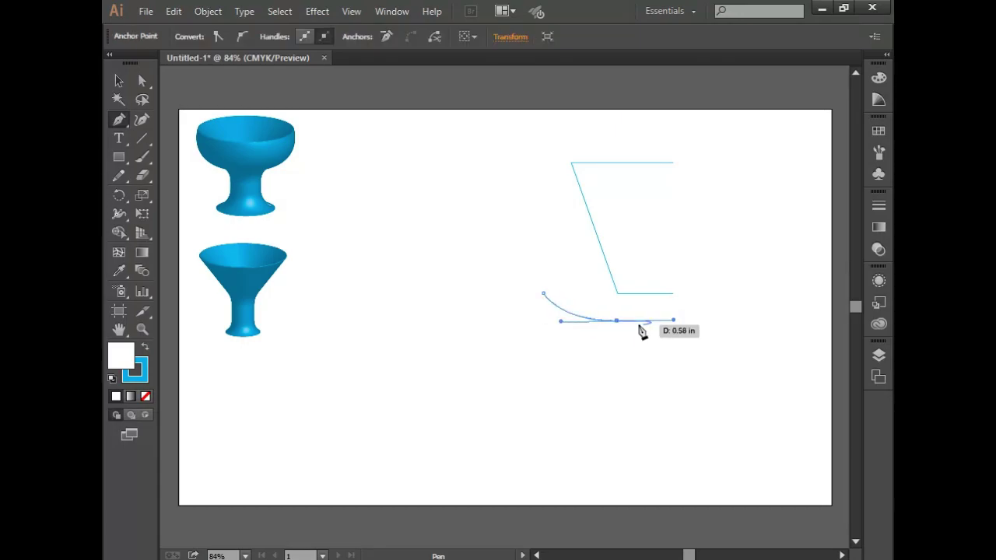
{"action": "left_click", "coordinate": [617, 320]}
{"action": "left_click", "coordinate": [616, 335]}
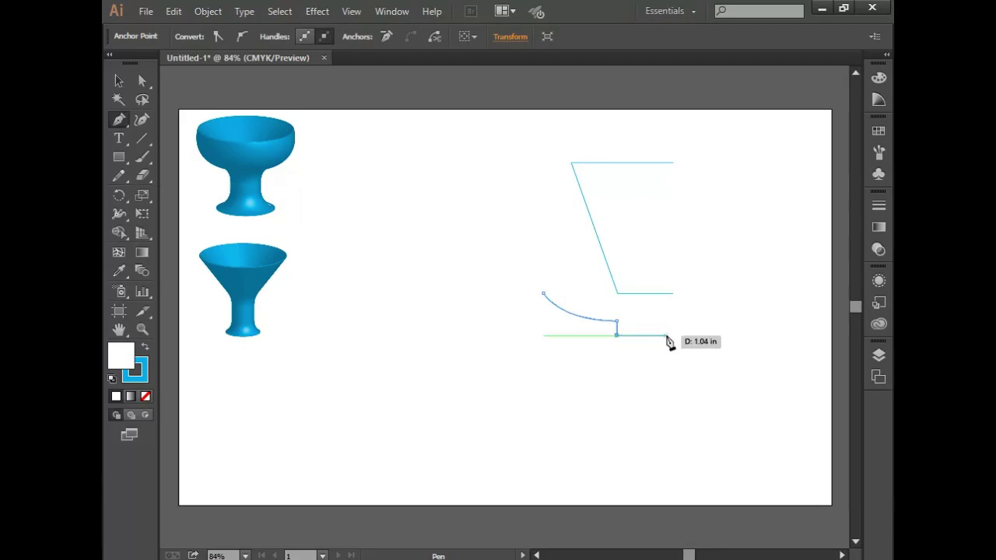
{"action": "left_click", "coordinate": [674, 335]}
Step: Set the stroke of both the cup and saucer profiles to the brown swatch C=30 M=50 Y=75 K=10
{"action": "left_click", "coordinate": [119, 81]}
{"action": "left_click", "coordinate": [424, 150]}
{"action": "mouse_move", "coordinate": [743, 129]}
{"action": "left_mouse_down"}
{"action": "mouse_move", "coordinate": [584, 354]}
{"action": "mouse_move", "coordinate": [566, 343]}
{"action": "left_mouse_up"}
{"action": "left_click", "coordinate": [215, 38]}
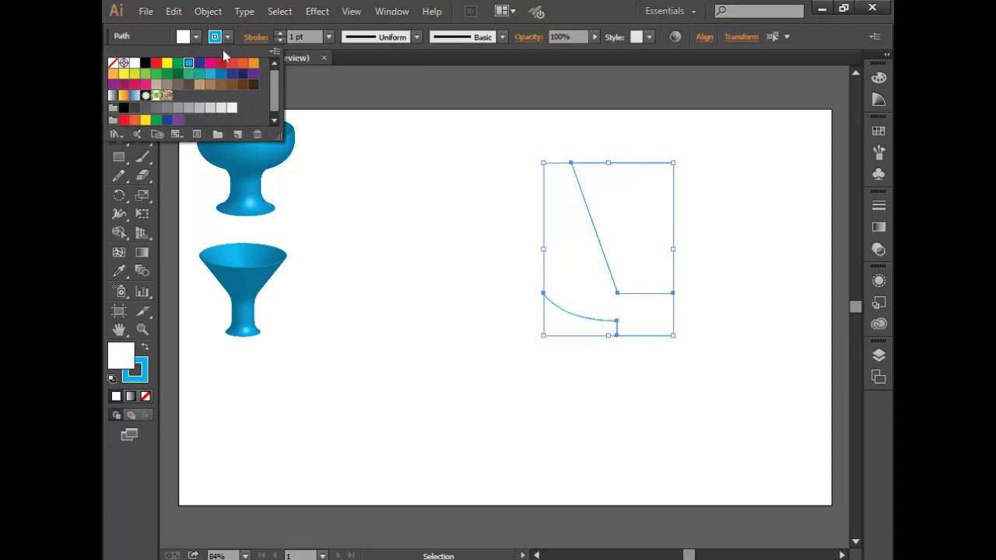
{"action": "left_click", "coordinate": [212, 86]}
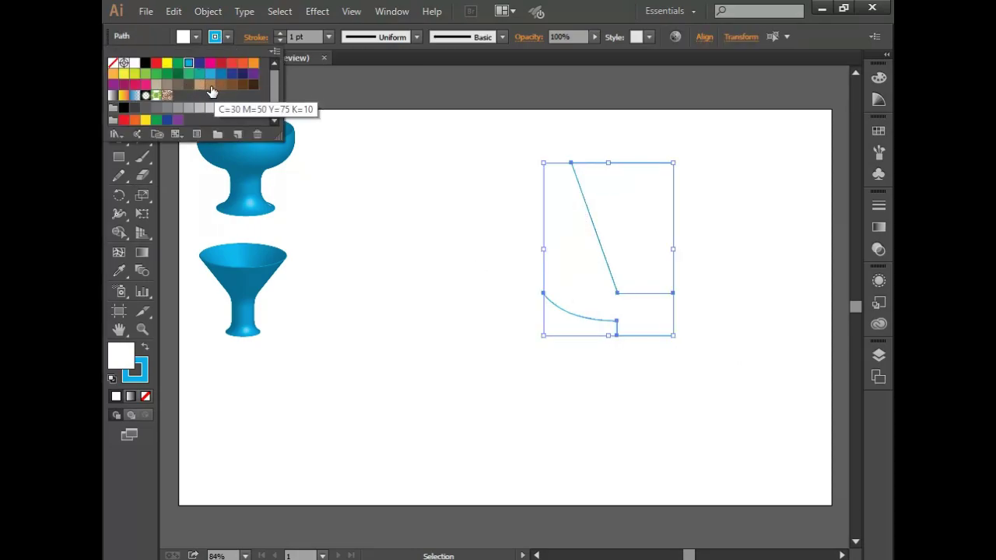
{"action": "left_click", "coordinate": [448, 124]}
{"action": "left_click", "coordinate": [317, 11]}
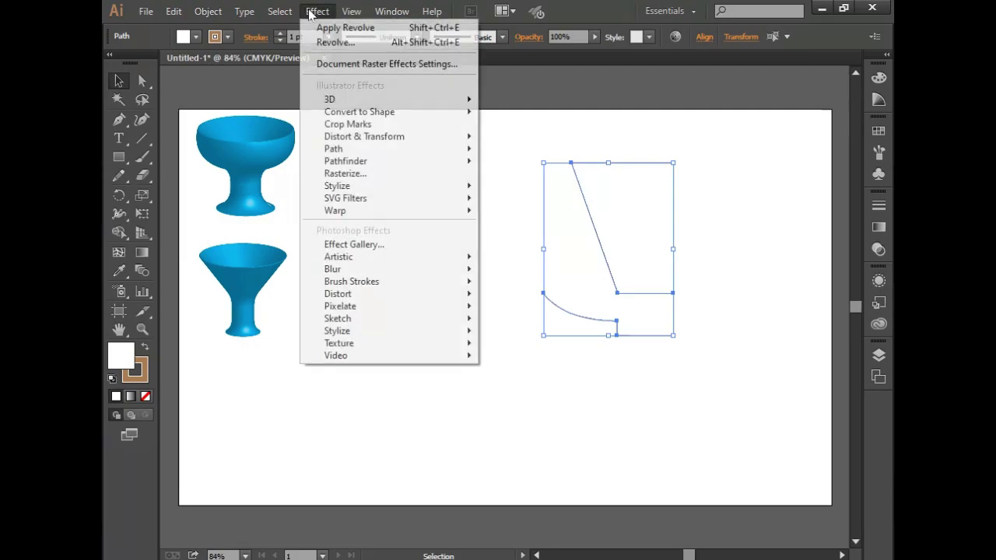
{"action": "mouse_move", "coordinate": [329, 98]}
{"action": "left_click", "coordinate": [501, 121]}
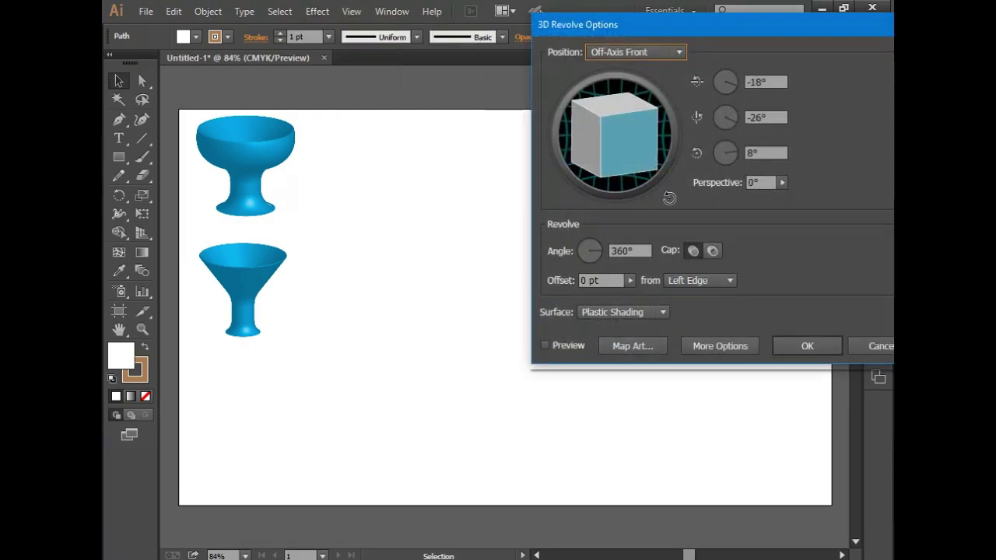
{"action": "left_click", "coordinate": [699, 280]}
{"action": "left_click", "coordinate": [690, 312]}
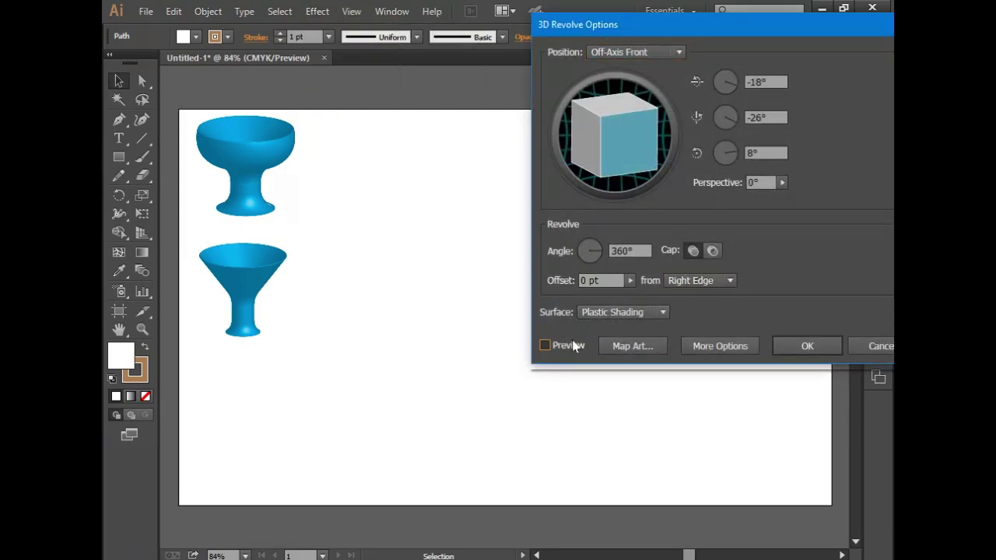
{"action": "left_click_drag", "start_coordinate": [731, 39], "coordinate": [266, 35]}
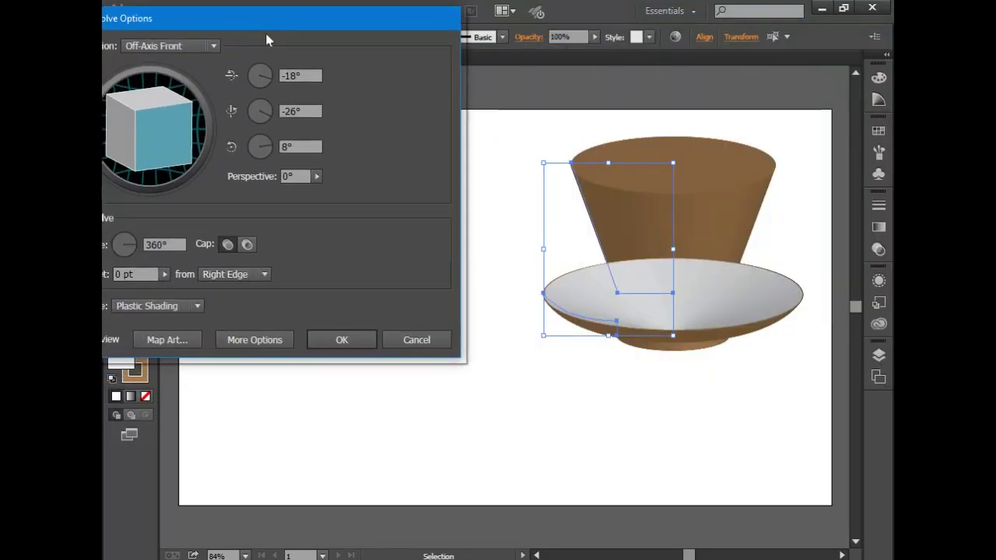
{"action": "left_click", "coordinate": [418, 340]}
Step: Send the cup profile to the back of the stacking order and bring the saucer profile to the front
{"action": "left_click_drag", "start_coordinate": [727, 127], "coordinate": [598, 255]}
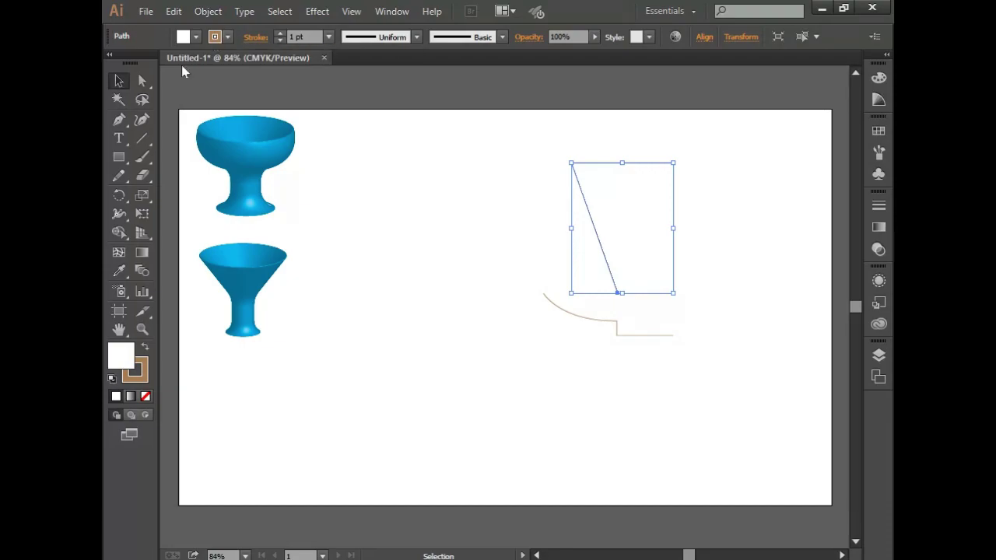
{"action": "right_click", "coordinate": [588, 216]}
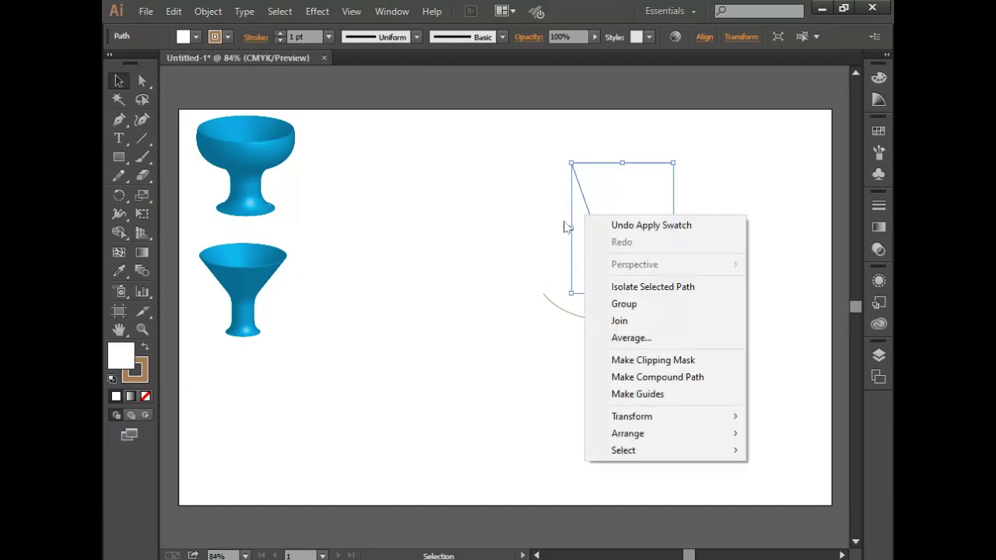
{"action": "mouse_move", "coordinate": [635, 420]}
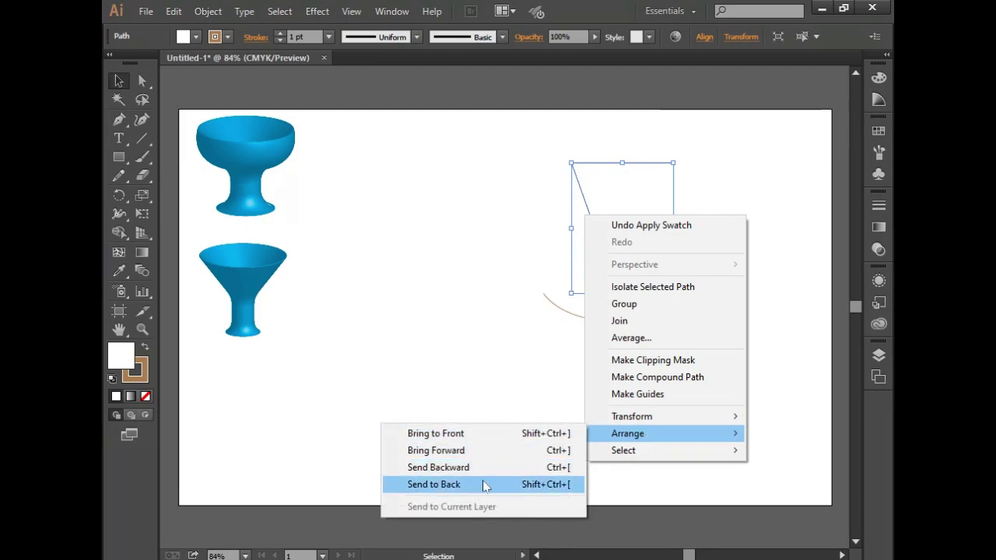
{"action": "left_click", "coordinate": [483, 486]}
{"action": "left_click", "coordinate": [469, 262]}
{"action": "right_click", "coordinate": [574, 312]}
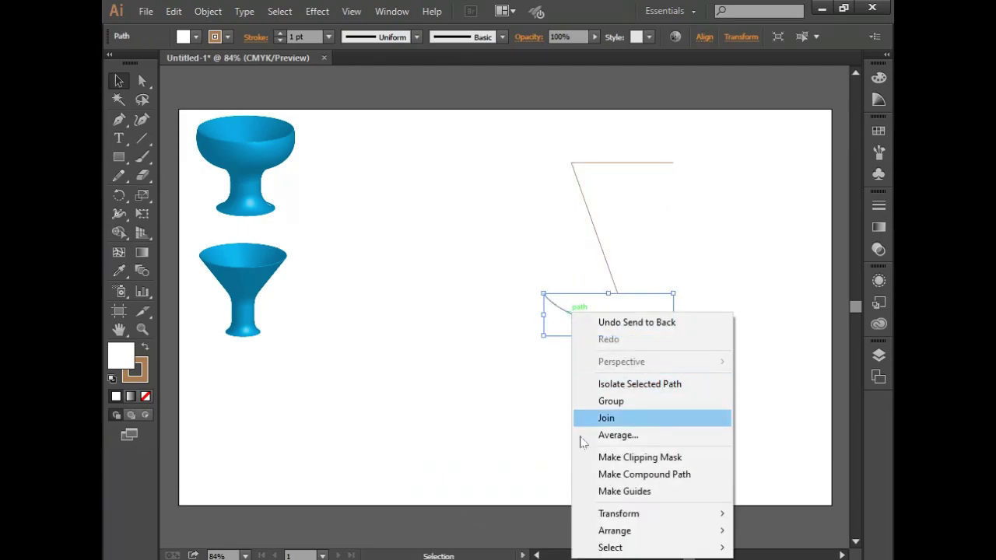
{"action": "mouse_move", "coordinate": [622, 530]}
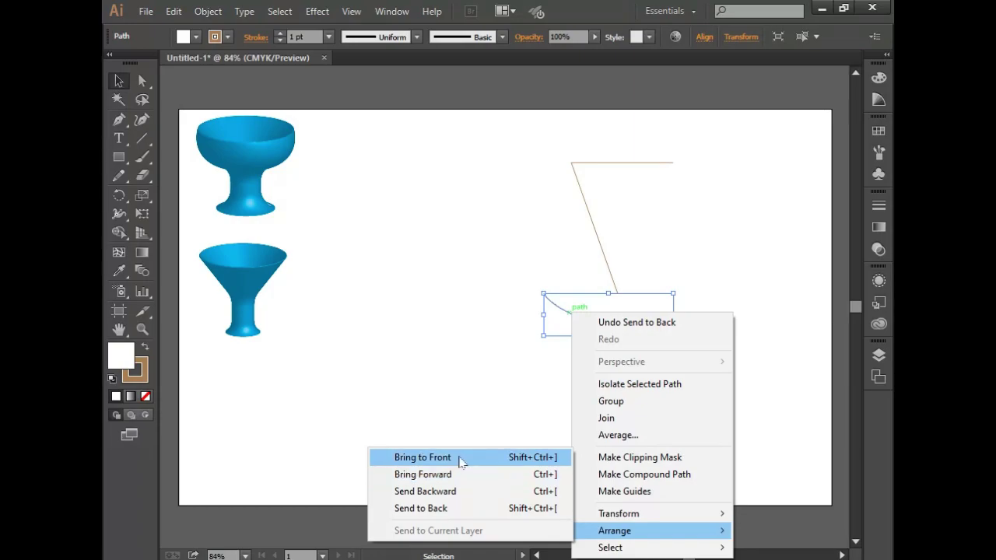
{"action": "left_click", "coordinate": [459, 458]}
Step: Apply a 360° 3D Revolve from the right edge to both the cup and saucer profiles, with preview on
{"action": "left_click_drag", "start_coordinate": [689, 154], "coordinate": [529, 380]}
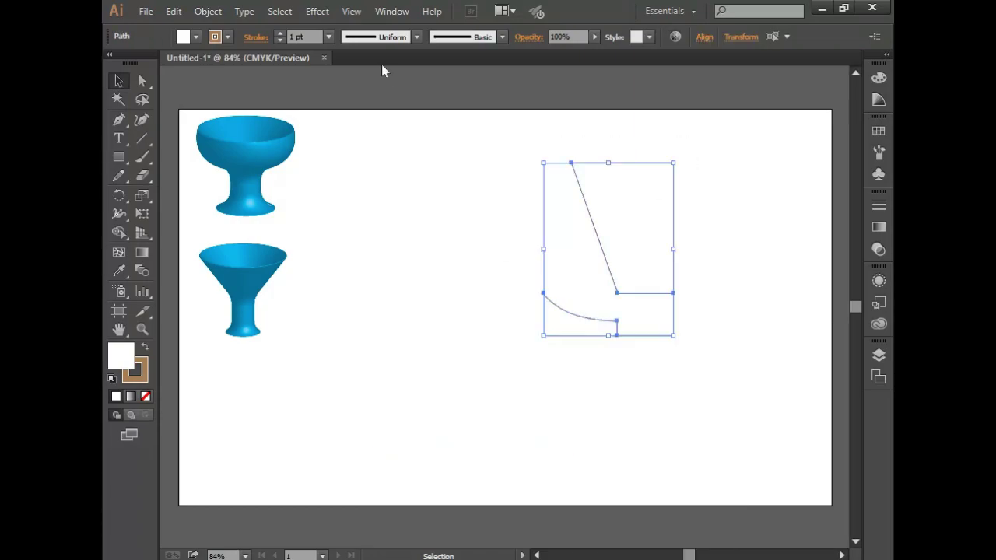
{"action": "left_click", "coordinate": [352, 15]}
{"action": "left_click", "coordinate": [322, 11]}
{"action": "left_click", "coordinate": [319, 11]}
{"action": "mouse_move", "coordinate": [420, 100]}
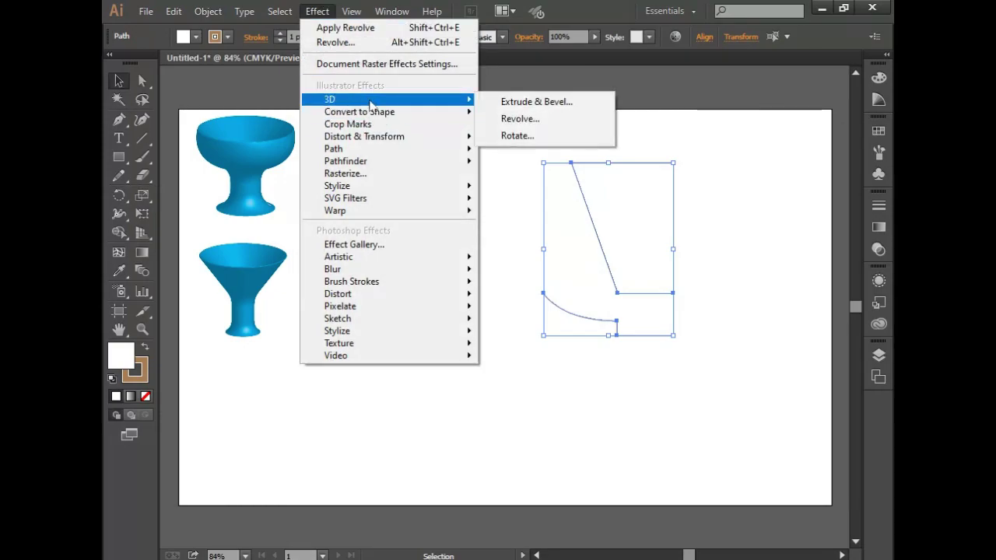
{"action": "left_click", "coordinate": [513, 118]}
{"action": "left_click", "coordinate": [204, 276]}
{"action": "left_click", "coordinate": [224, 308]}
{"action": "left_click_drag", "start_coordinate": [228, 22], "coordinate": [264, 29]}
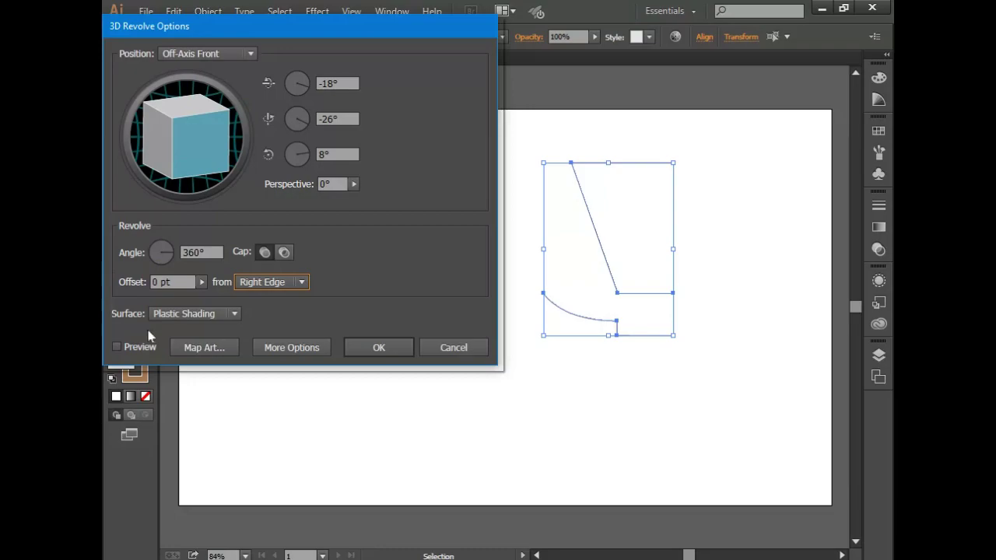
{"action": "left_click", "coordinate": [381, 349]}
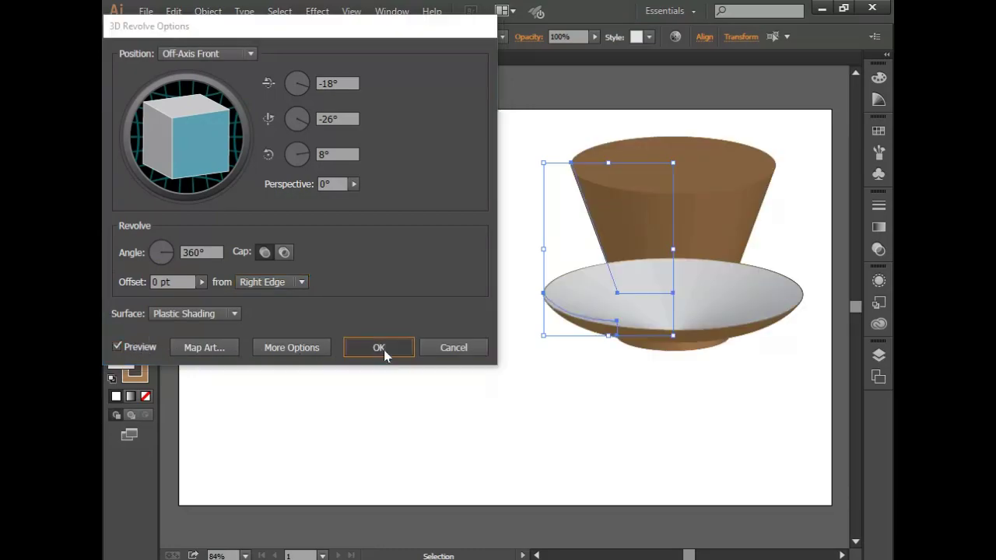
Step: Bring the revolved cup in front of the saucer and move it slightly down into the dish, leaving nothing selected
{"action": "right_click", "coordinate": [672, 199]}
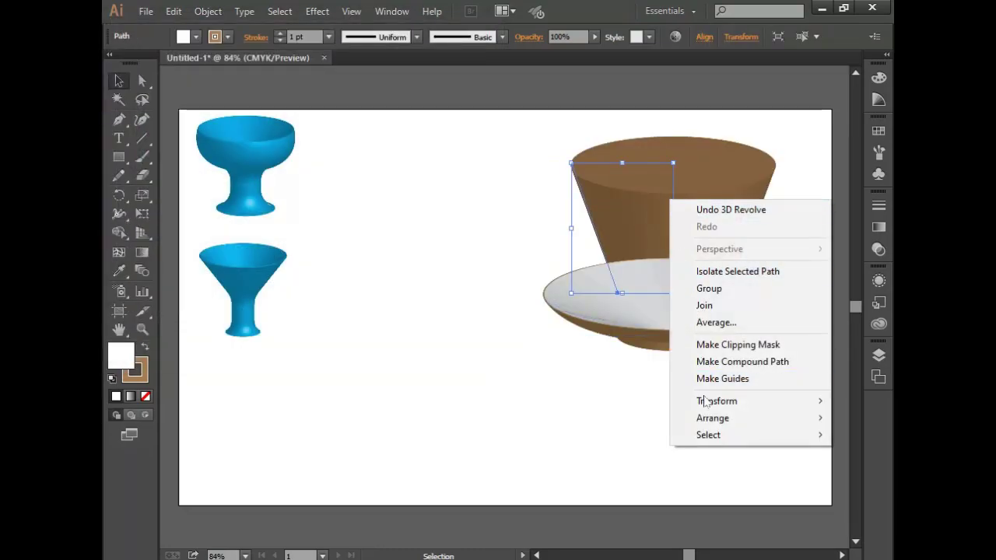
{"action": "mouse_move", "coordinate": [711, 423]}
{"action": "left_click", "coordinate": [616, 418]}
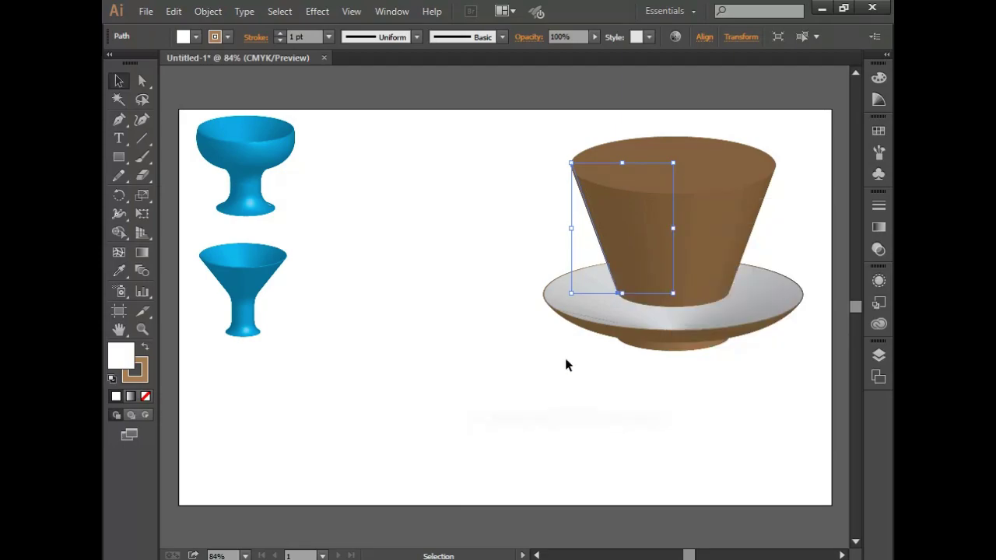
{"action": "left_click", "coordinate": [563, 357]}
{"action": "mouse_move", "coordinate": [659, 228]}
{"action": "left_mouse_down"}
{"action": "mouse_move", "coordinate": [661, 207]}
{"action": "mouse_move", "coordinate": [656, 243]}
{"action": "left_mouse_up"}
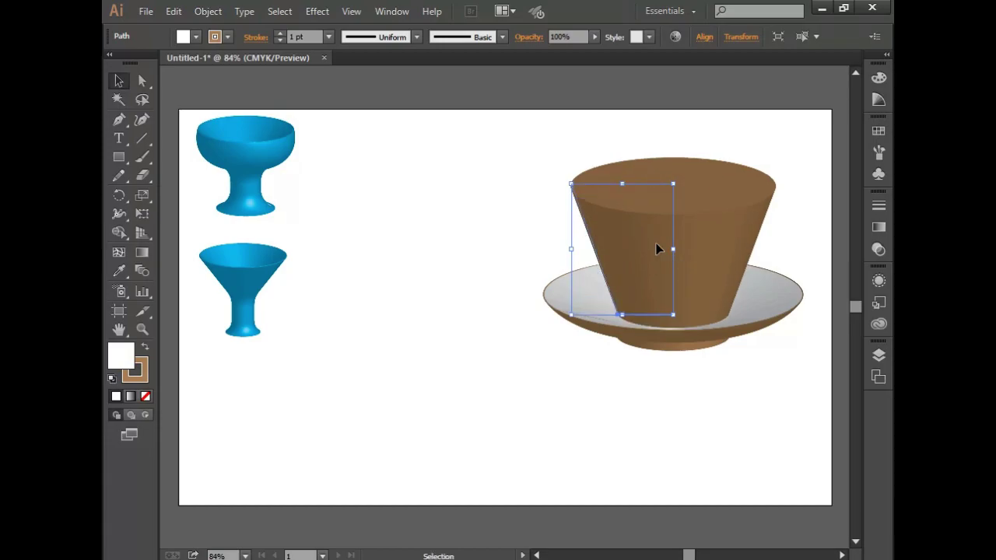
{"action": "left_click", "coordinate": [712, 387]}
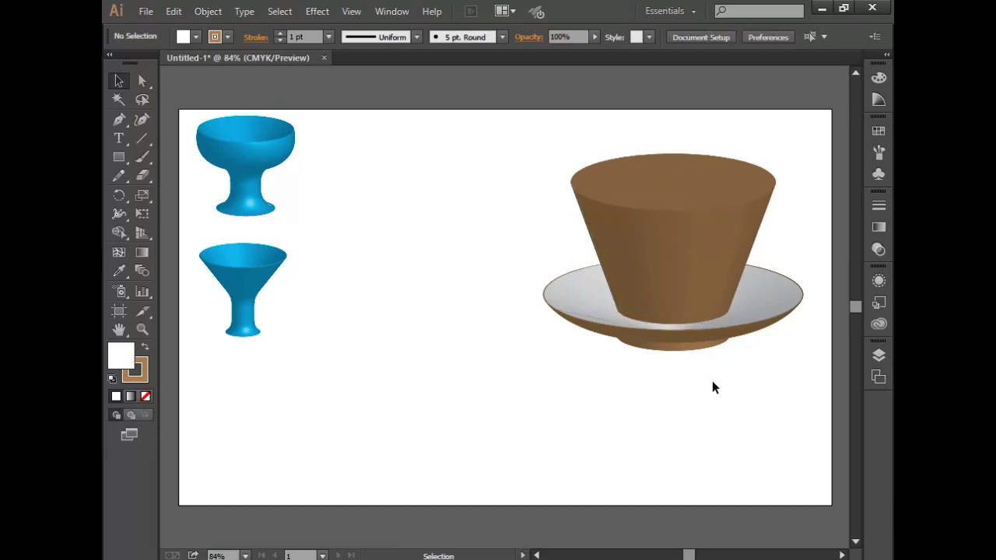
Step: Select the revolved cup and saucer together
{"action": "left_click_drag", "start_coordinate": [810, 155], "coordinate": [544, 386]}
{"action": "key", "text": "ctrl"}
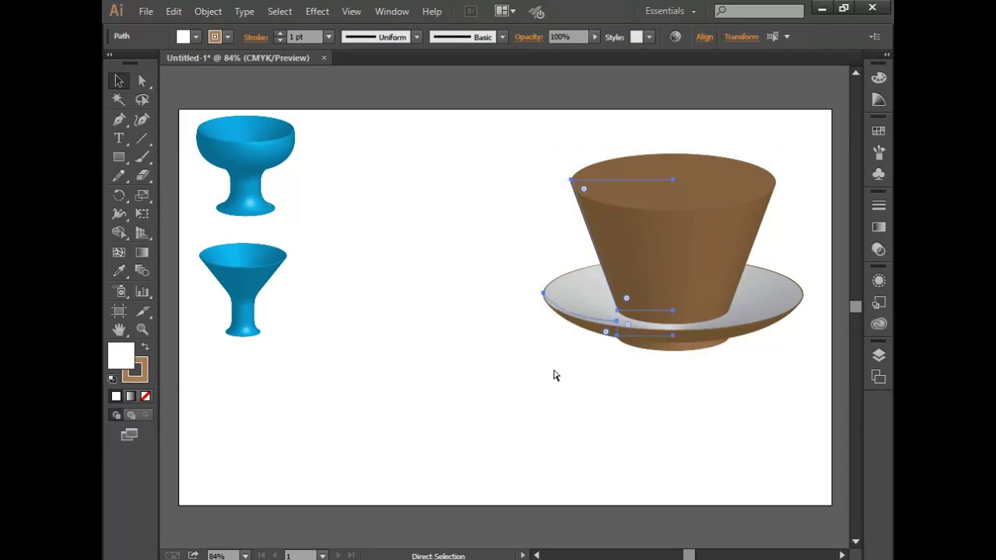